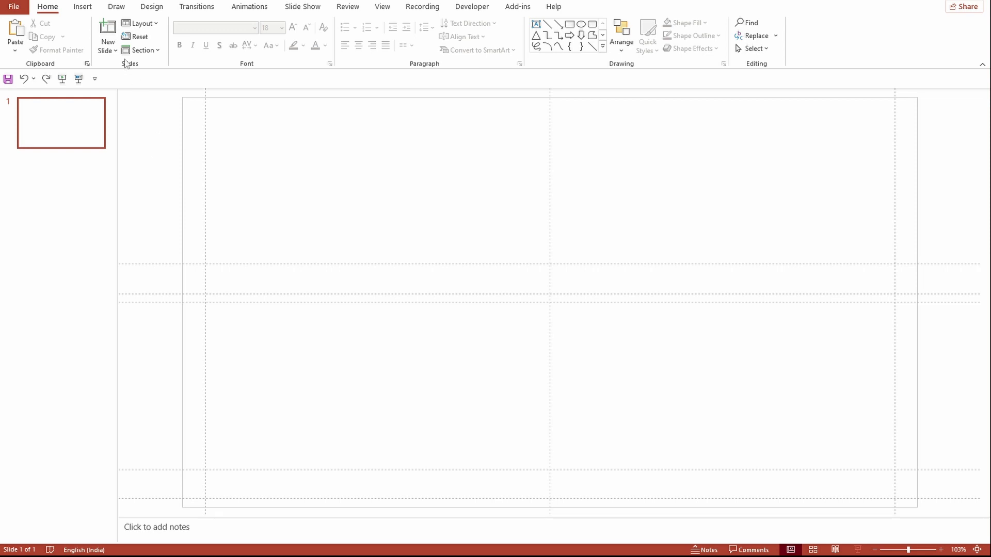
Draw a rounded rectangle near the top-left of the slide.
click(85, 9)
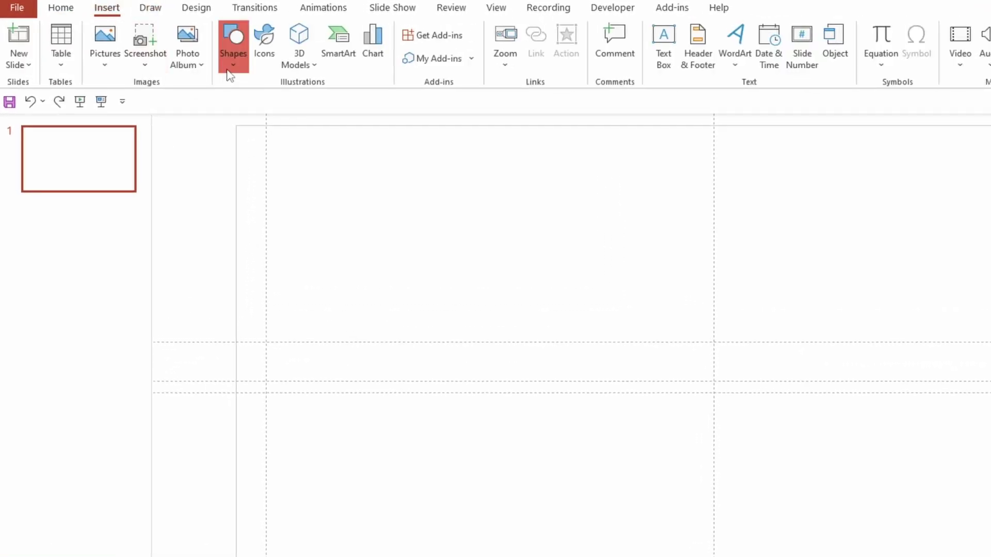
click(233, 47)
click(299, 103)
drag(279, 178, 418, 315)
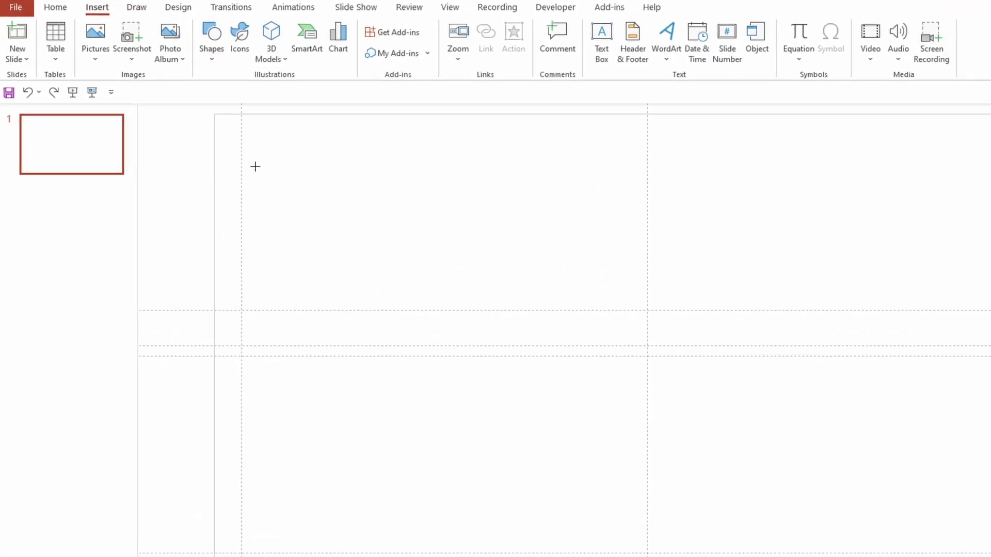
drag(322, 243, 322, 245)
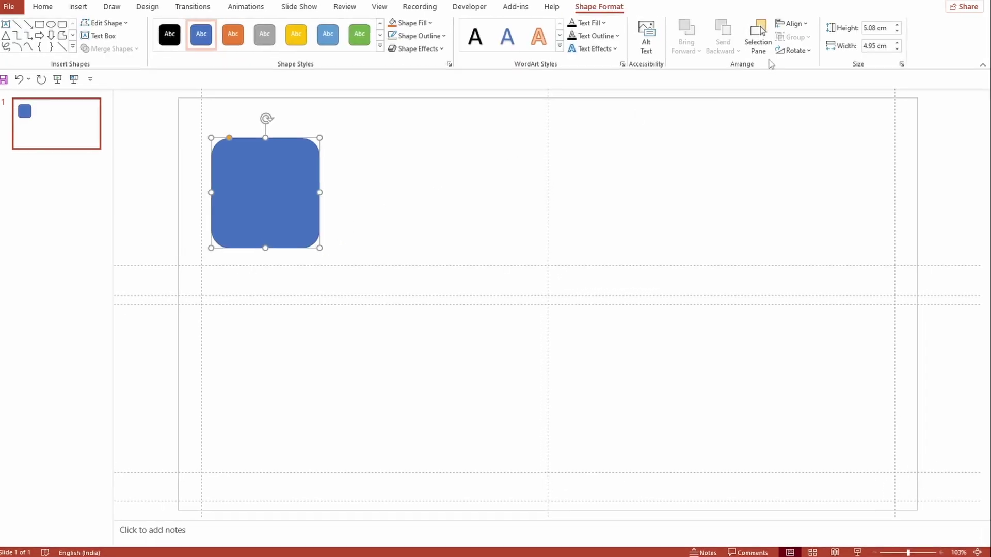
Size the shape to 7 cm by 7 cm, nudge it higher, and reduce its corner rounding.
click(873, 28)
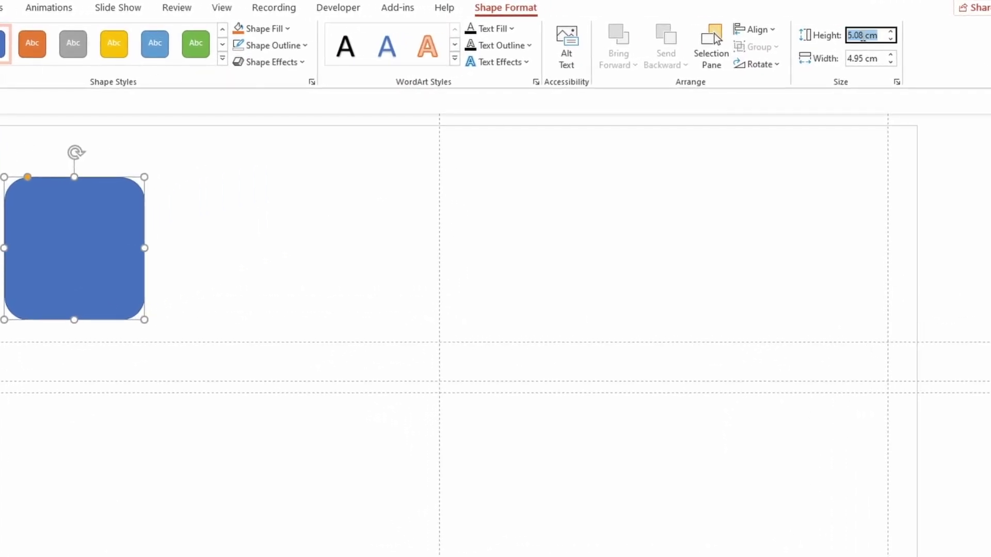
text(7)
key(Tab)
text(7)
key(Tab)
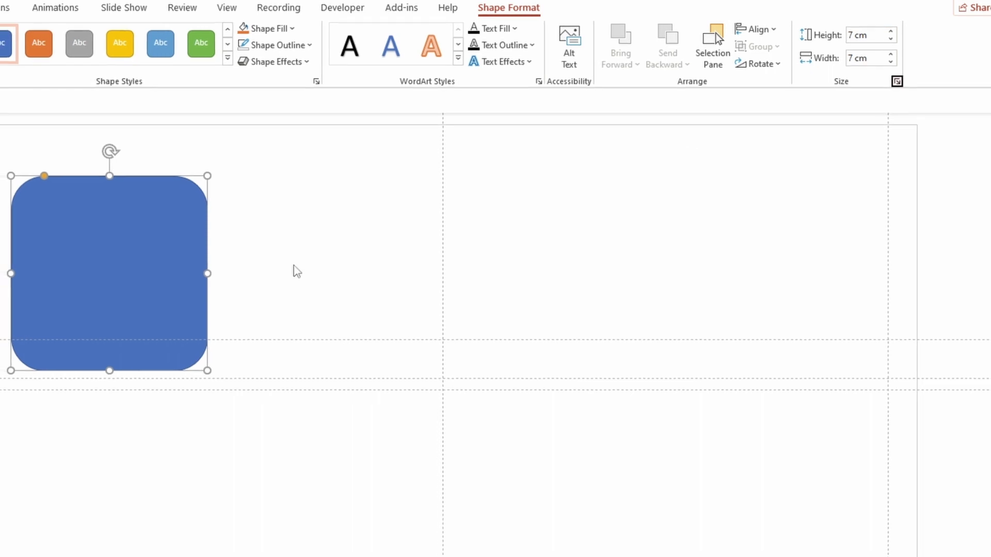
drag(91, 259, 86, 243)
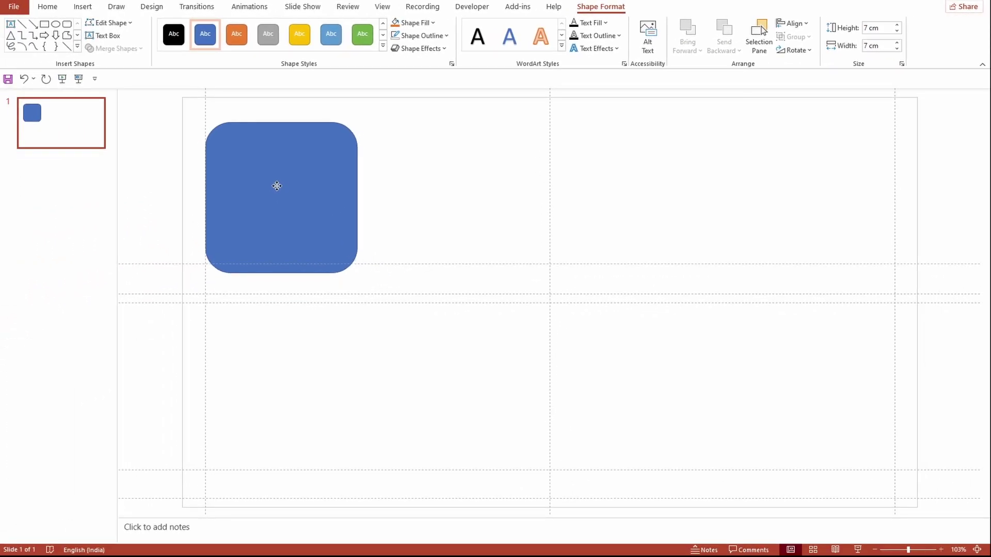
drag(277, 186, 277, 178)
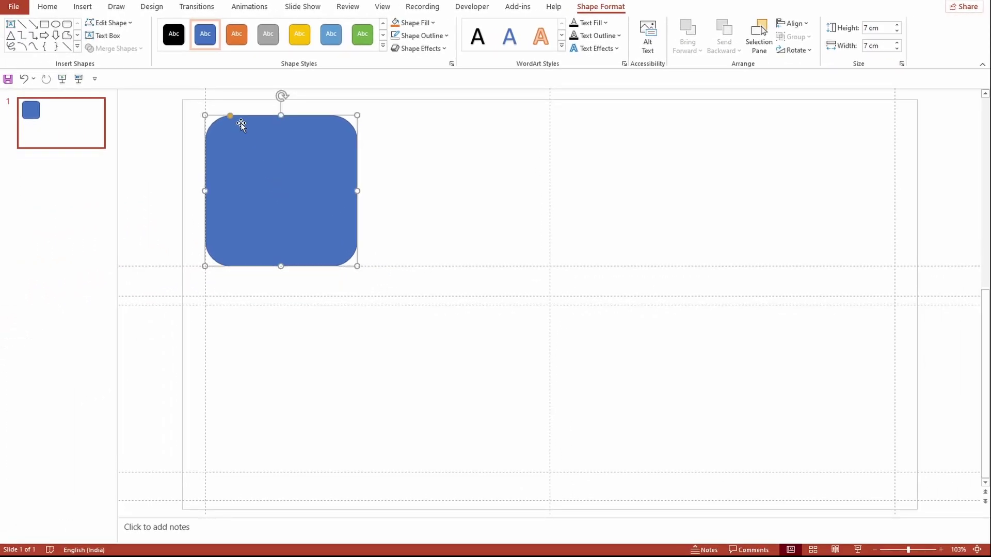
drag(230, 117, 209, 118)
Open Format Shape for the square and float the pane onto the slide beside it.
right_click(275, 162)
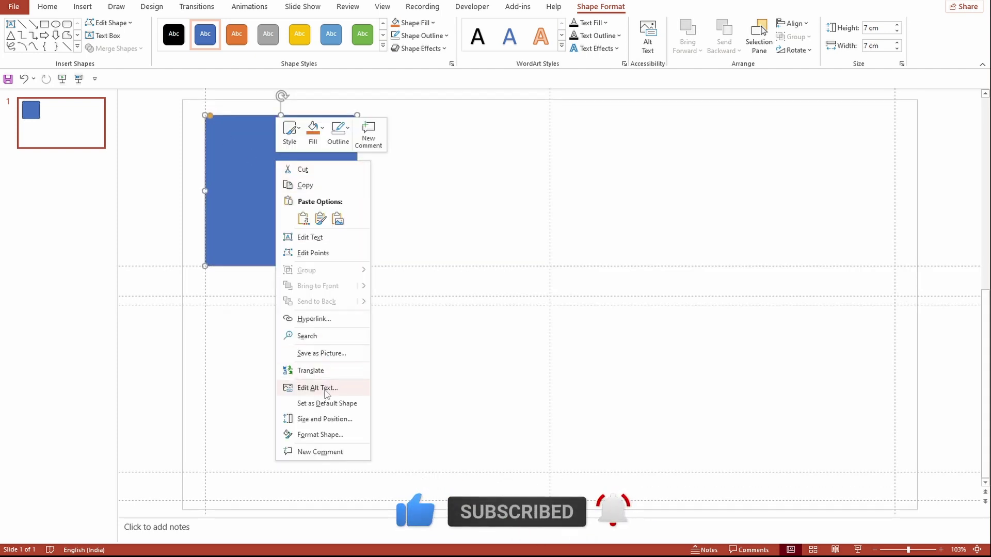
click(321, 435)
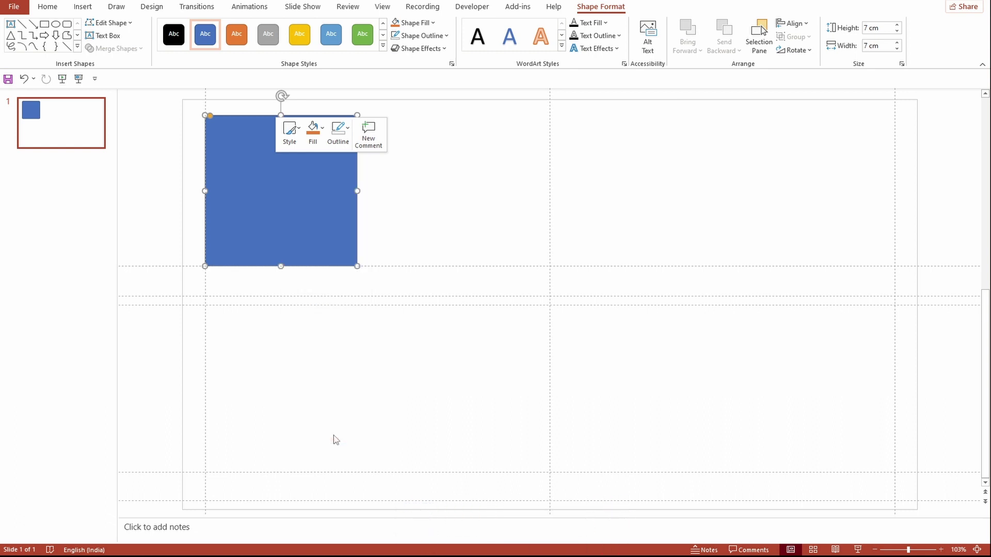
click(953, 101)
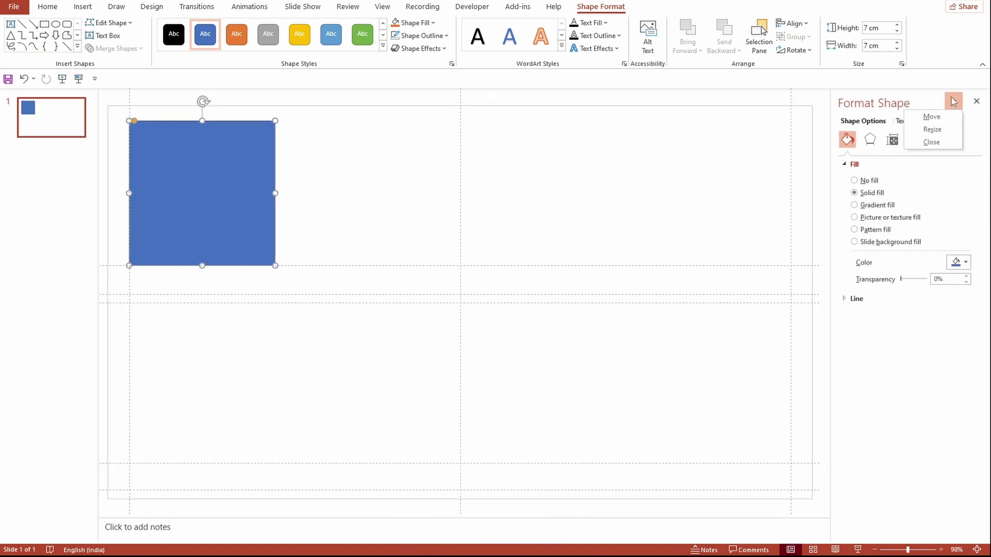
click(934, 117)
drag(841, 101, 511, 129)
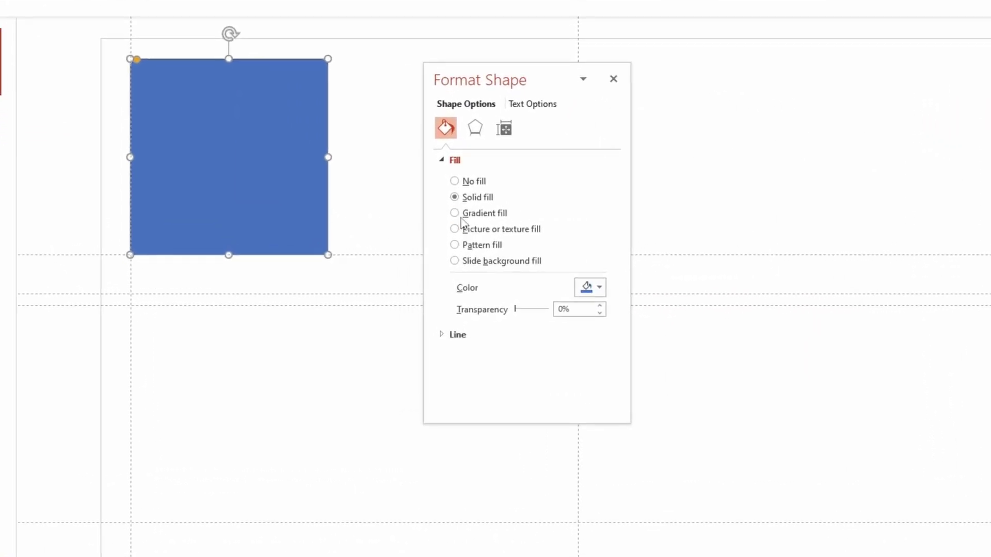
Switch the square to a gradient fill with the first stop set to yellow #FFE53B.
click(455, 213)
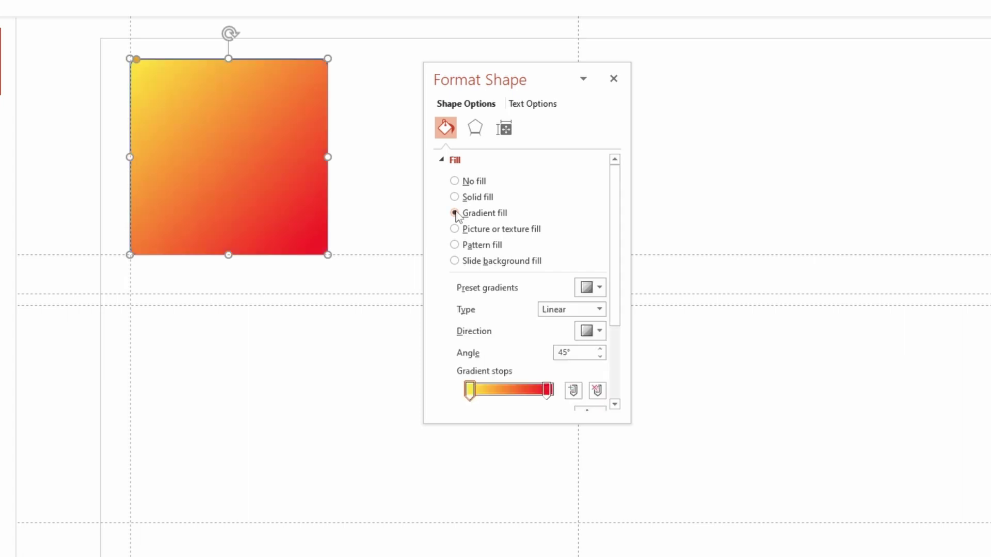
drag(622, 303, 618, 365)
click(600, 326)
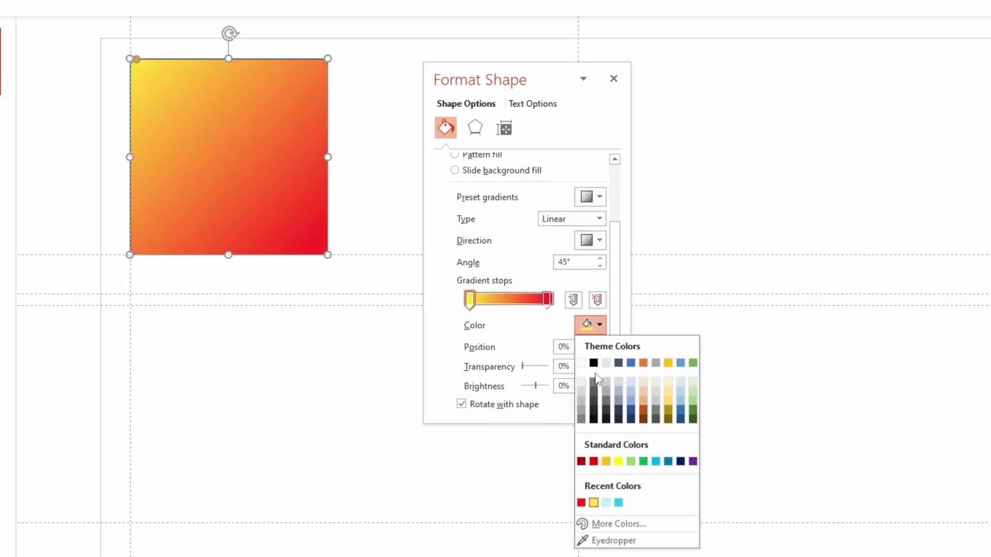
click(589, 524)
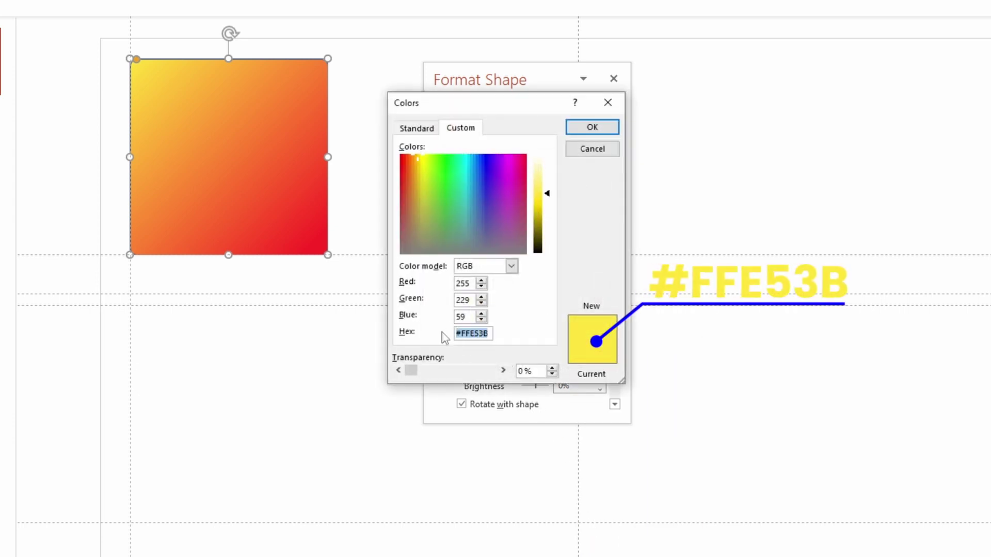
click(607, 102)
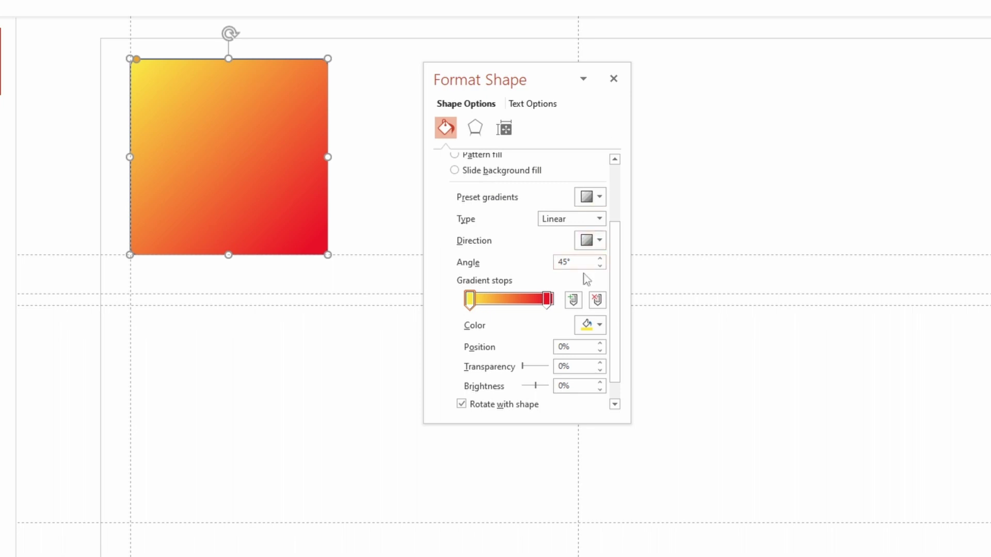
Set the end gradient stop to red #FF2525 and collapse the fill settings.
click(547, 301)
click(602, 329)
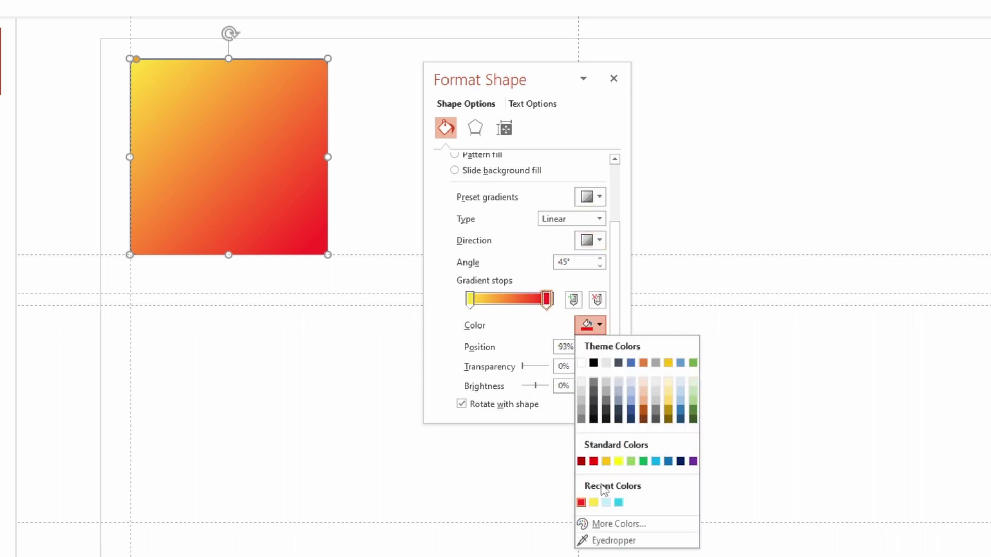
click(593, 525)
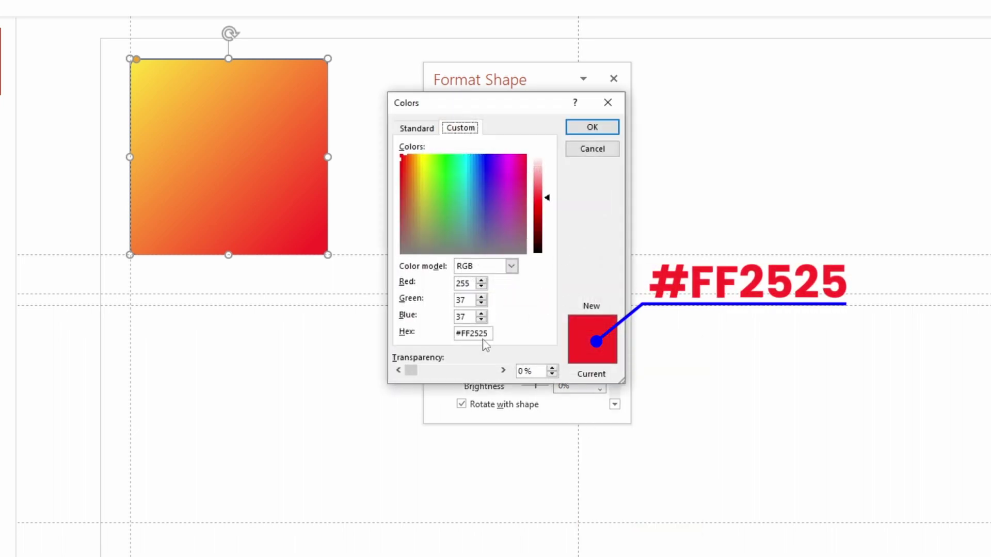
click(607, 102)
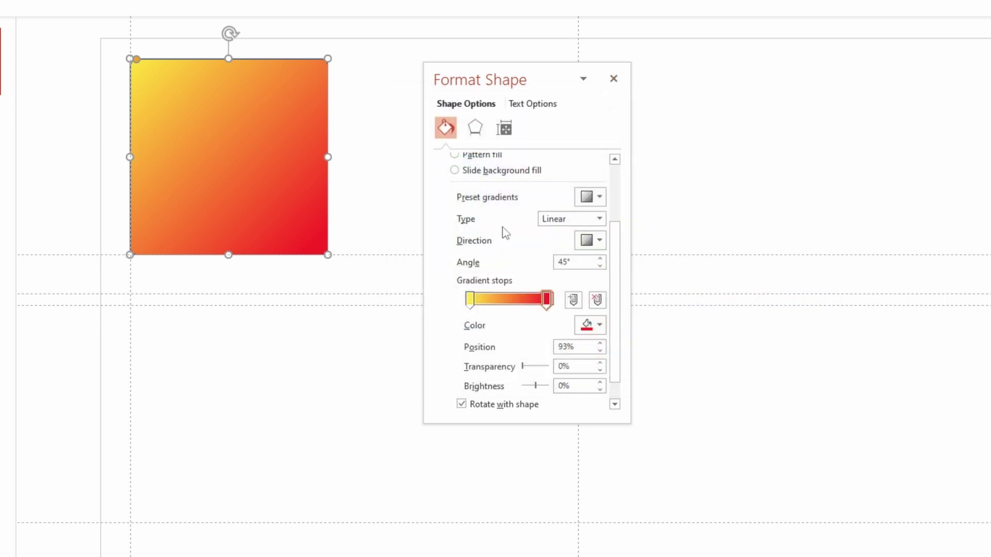
scroll(505, 233, up, 3)
click(443, 160)
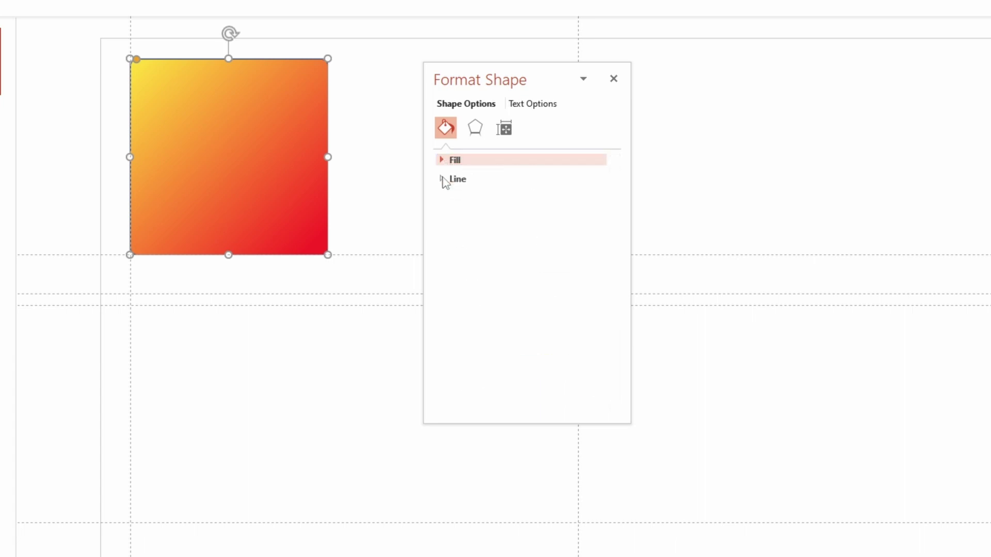
Set the square's outline to No line, close the Format Shape pane, and reselect the square.
click(443, 181)
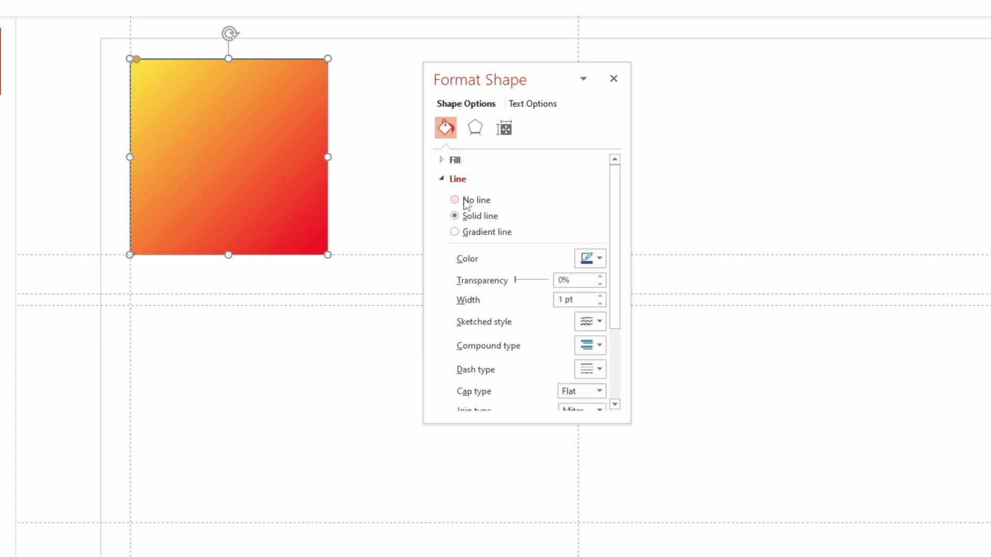
click(472, 202)
click(441, 179)
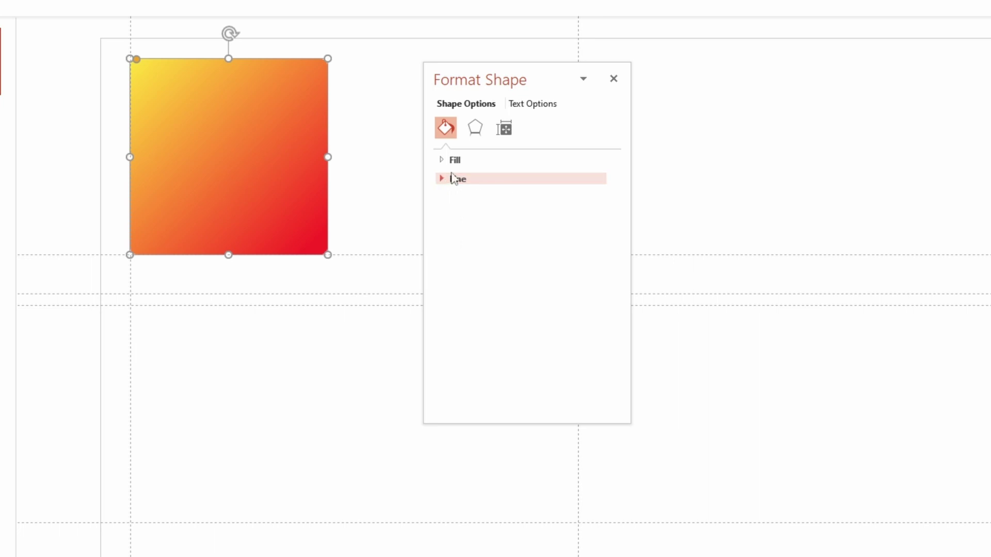
click(613, 78)
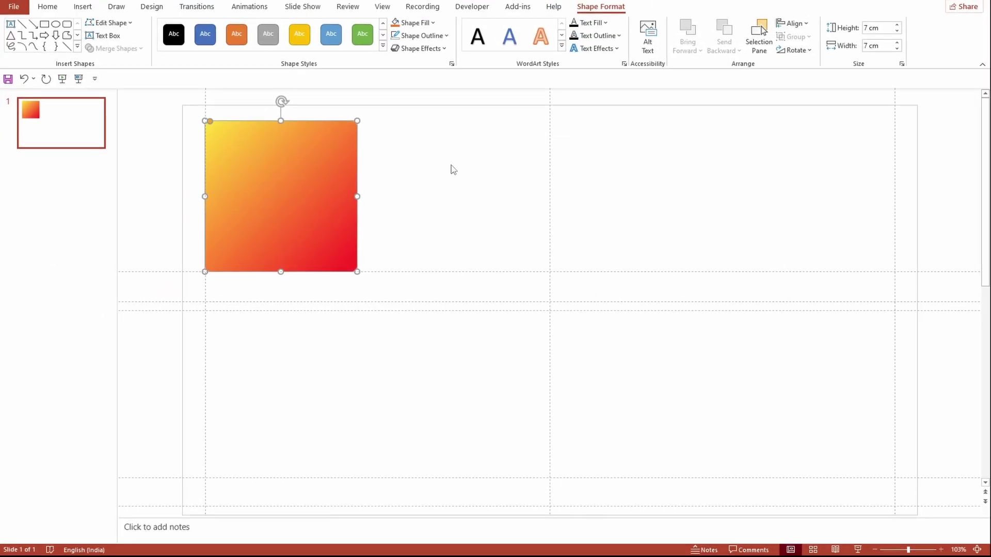
click(384, 174)
ctrl+scroll(396, 240, down, 1)
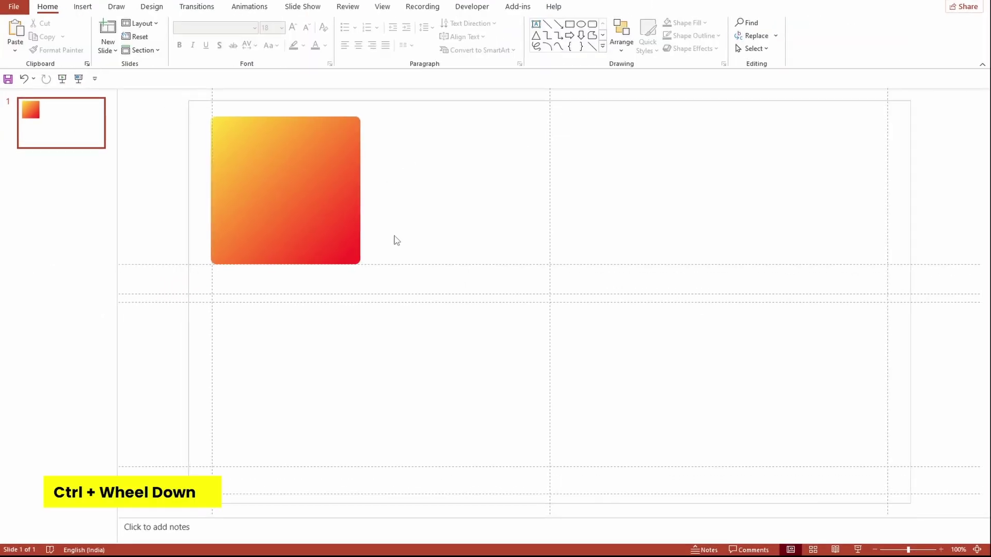
click(299, 184)
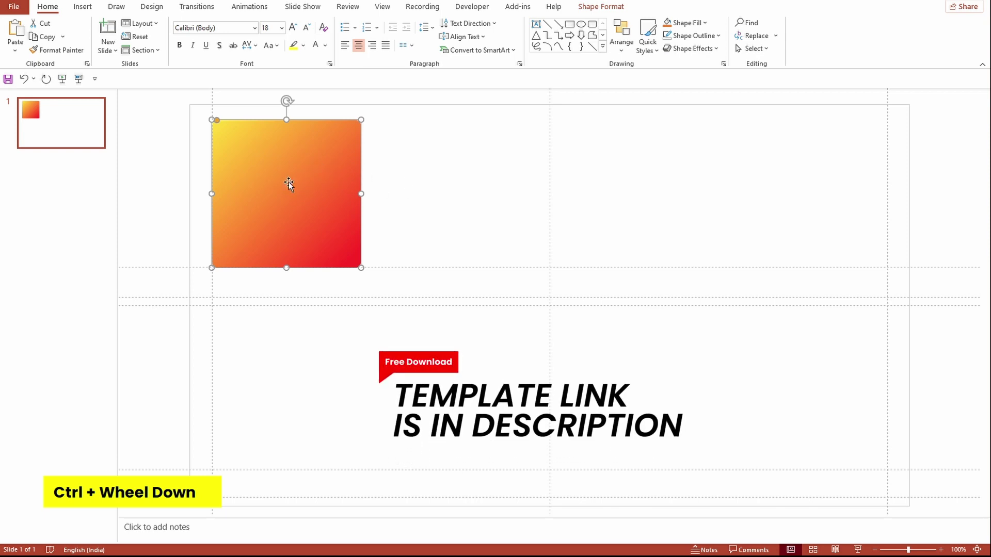
click(480, 212)
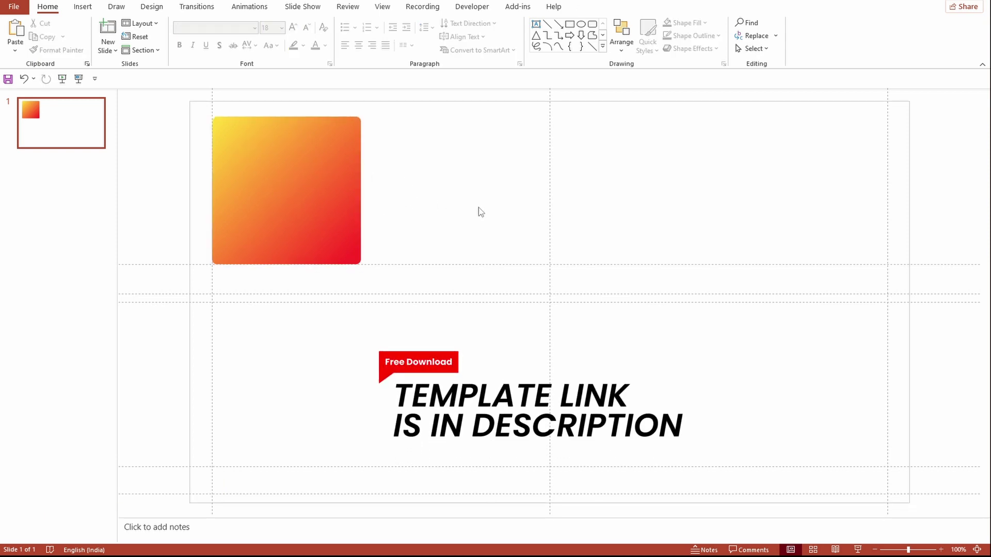
click(287, 175)
Duplicate the square three times with Ctrl+D, snap the fourth to the right guide, and select all four.
key(ctrl+d)
drag(286, 175, 445, 165)
key(ctrl+d)
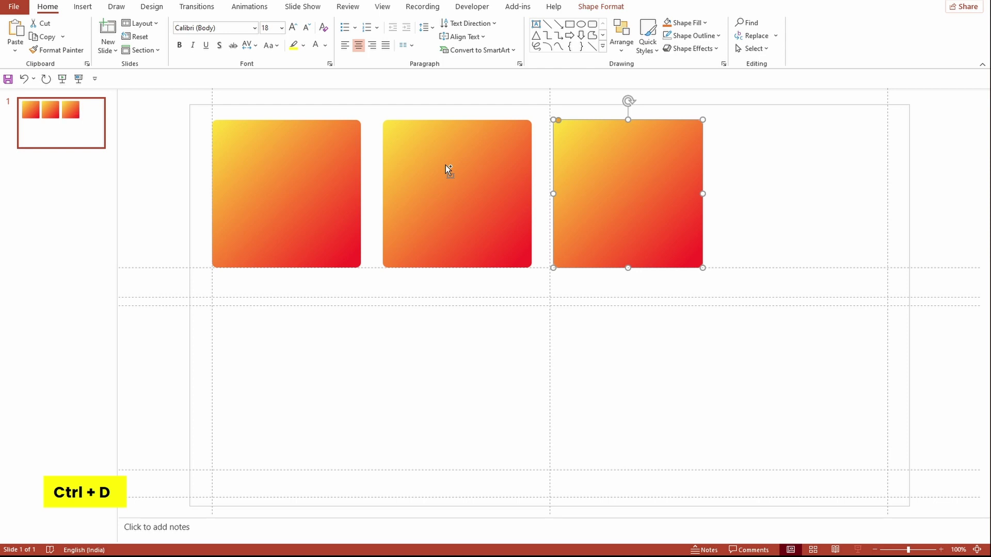
key(ctrl+d)
drag(802, 183, 815, 183)
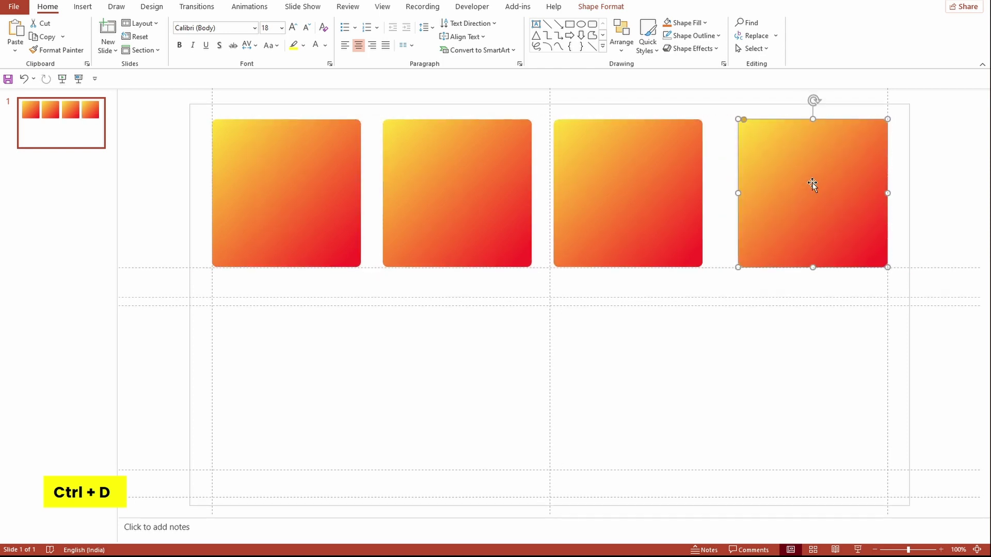
ctrl+click(618, 196)
ctrl+click(473, 178)
ctrl+click(289, 170)
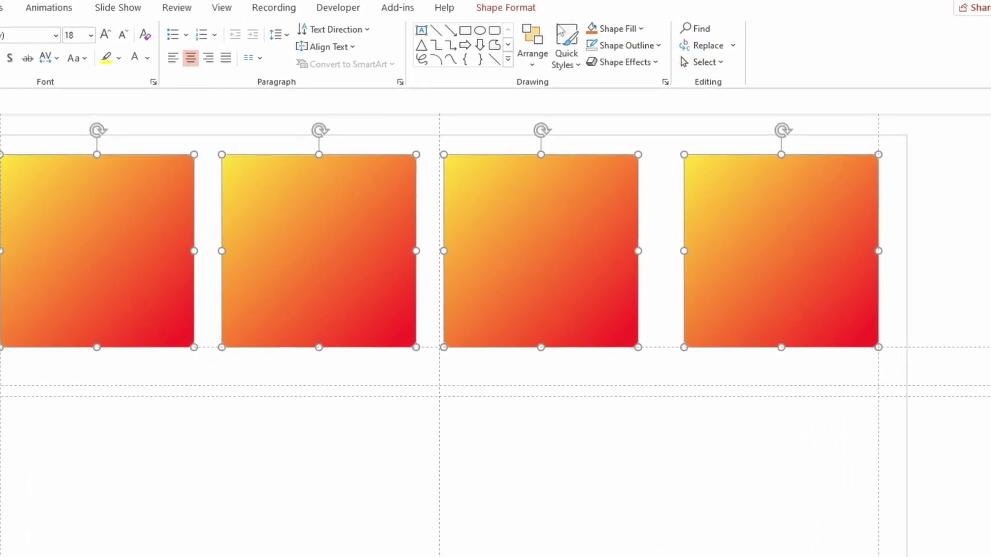
Apply Distribute Horizontally from Shape Format > Align to the four selected squares.
click(618, 8)
click(756, 30)
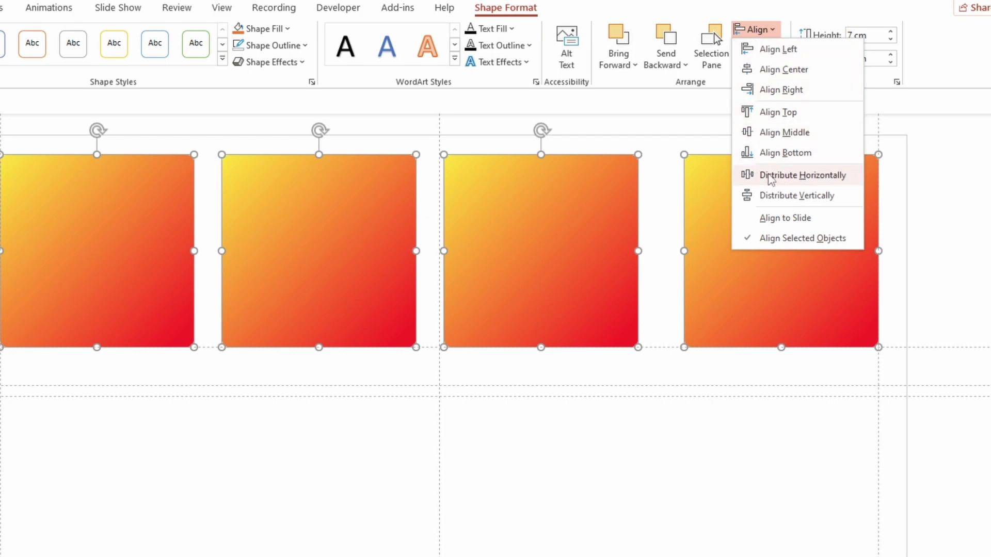
click(781, 177)
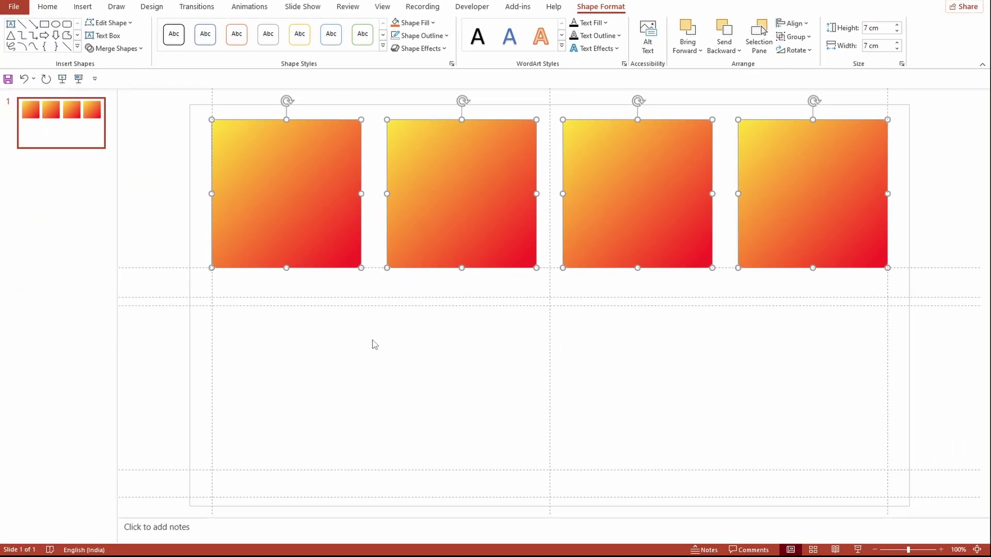
click(375, 345)
Select the four top squares, duplicate them, and drag the copies down into a second row.
click(289, 189)
ctrl+click(461, 191)
ctrl+click(605, 189)
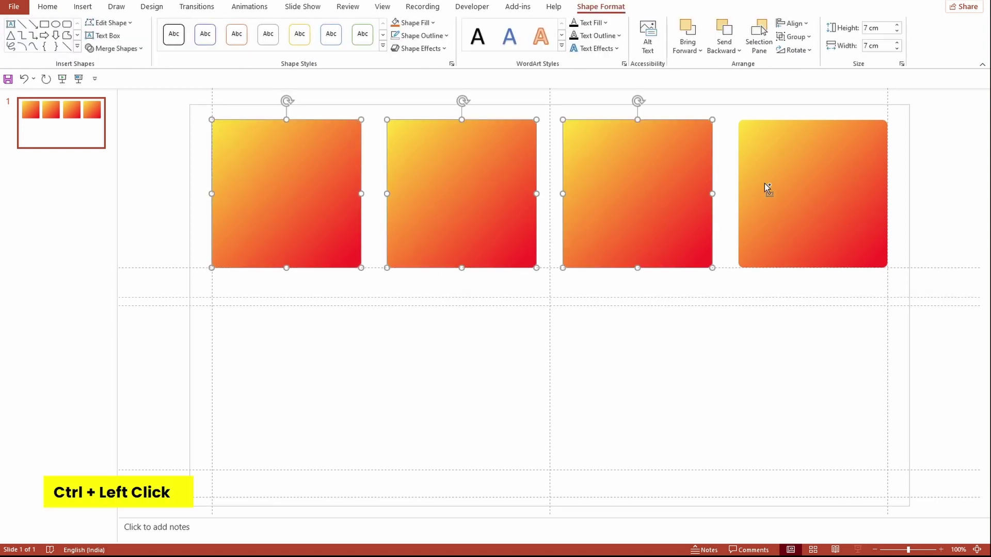
ctrl+click(765, 185)
key(ctrl+d)
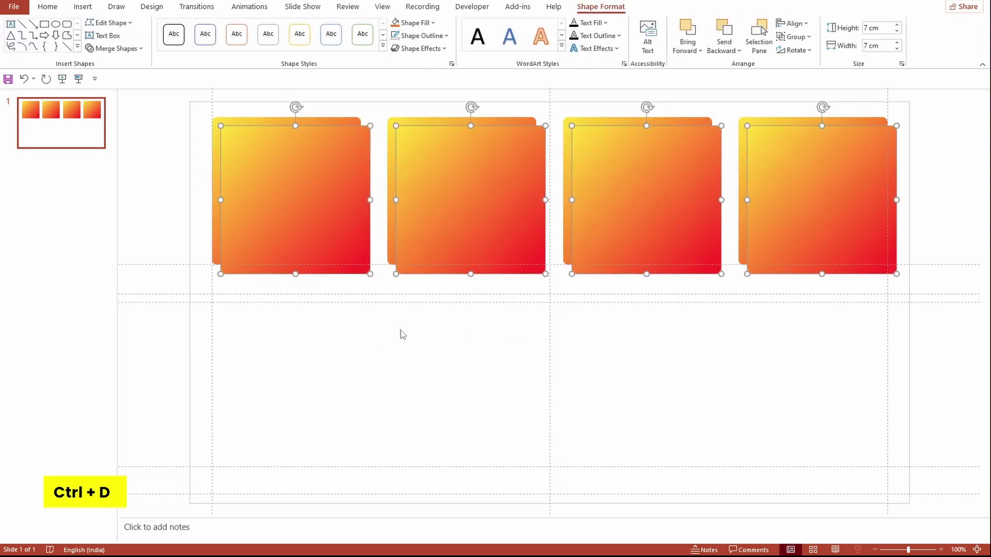
drag(326, 186, 319, 368)
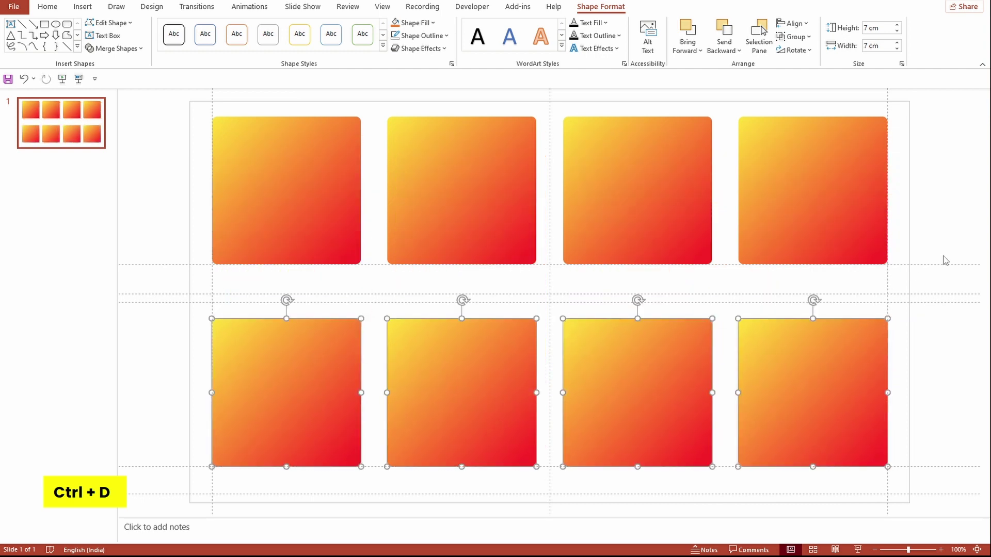
click(963, 216)
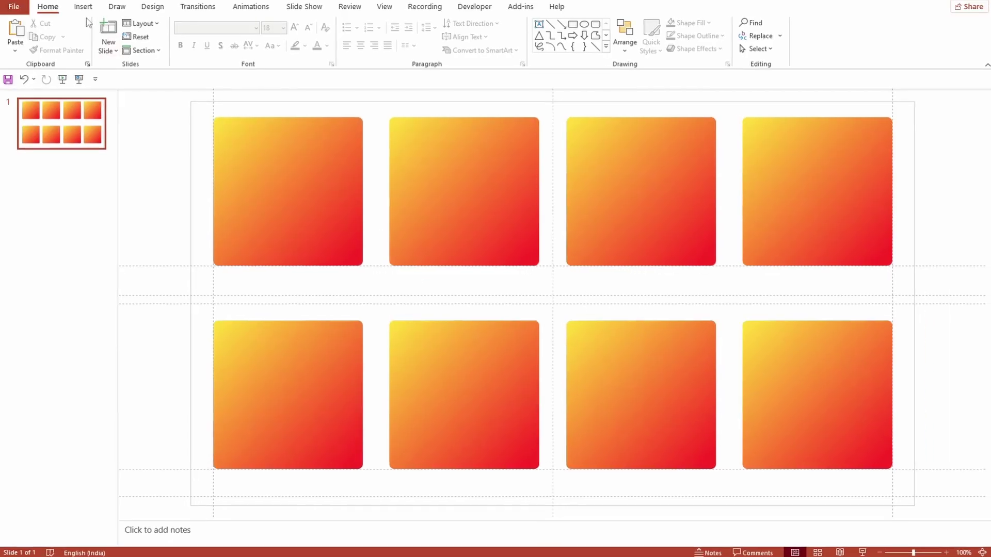
Insert Picture1.jpg through Picture9.jpg from this device as a single selection.
click(83, 6)
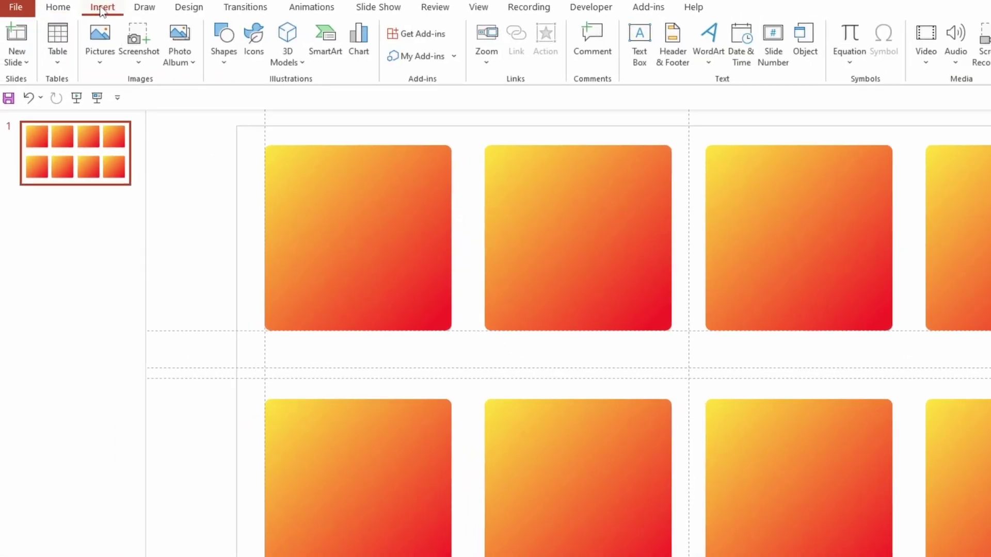
click(100, 58)
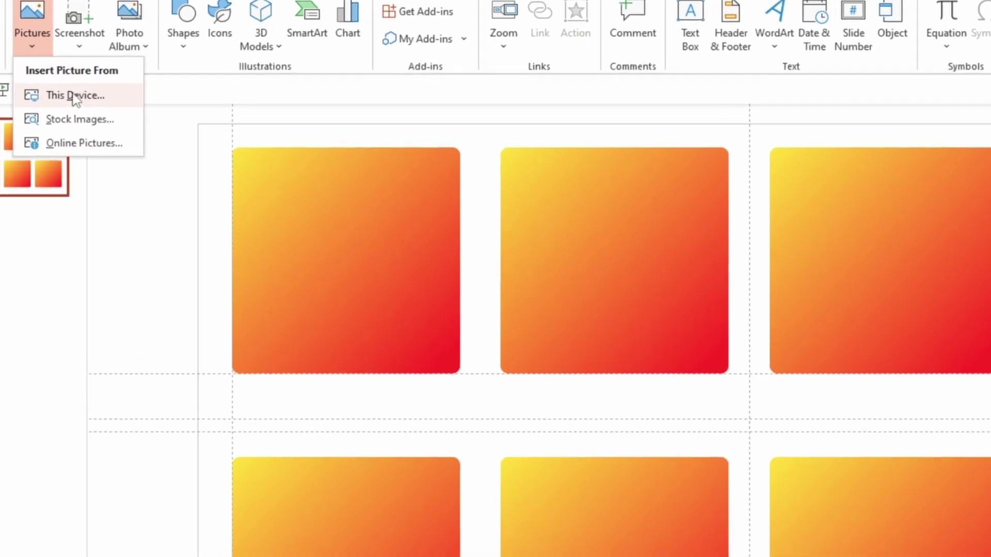
click(117, 107)
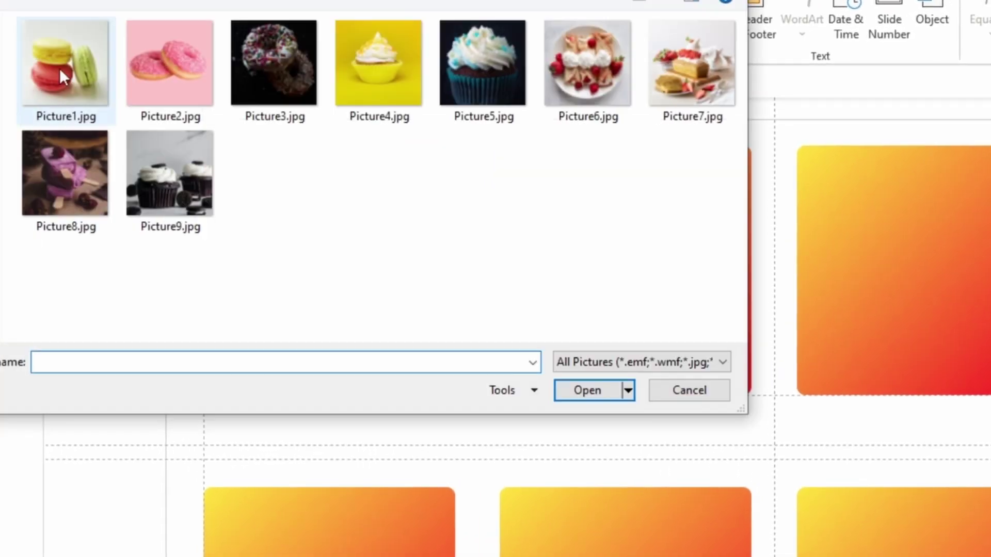
click(60, 68)
shift+click(159, 183)
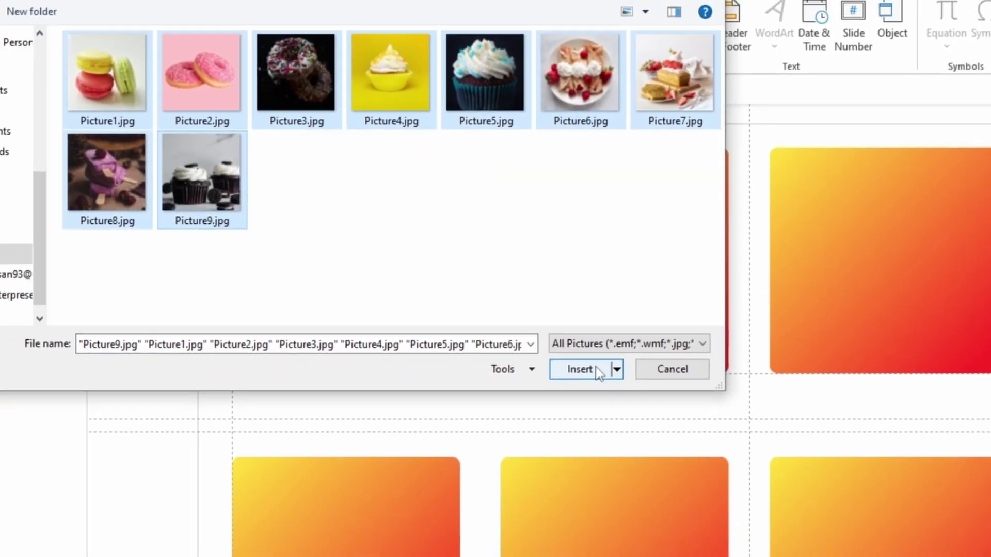
click(576, 388)
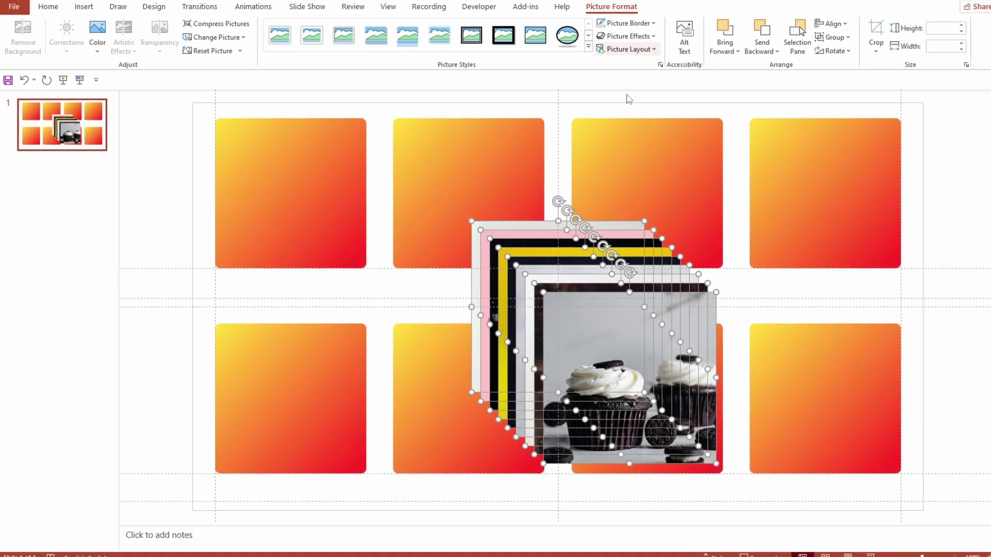
In Format Object's size settings, set the picture stack to 6.5 × 6.5 cm with Lock aspect ratio.
right_click(655, 321)
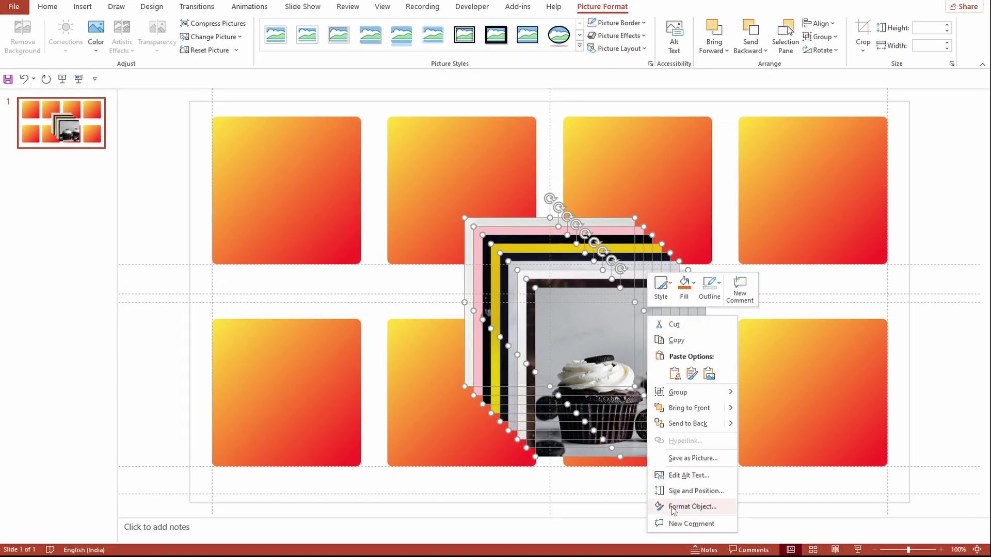
click(690, 508)
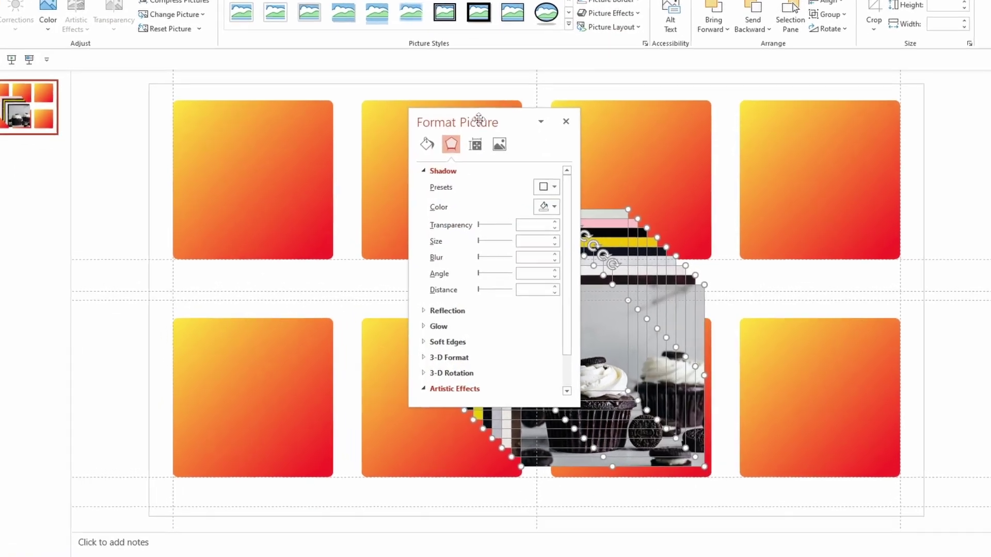
drag(495, 135, 351, 165)
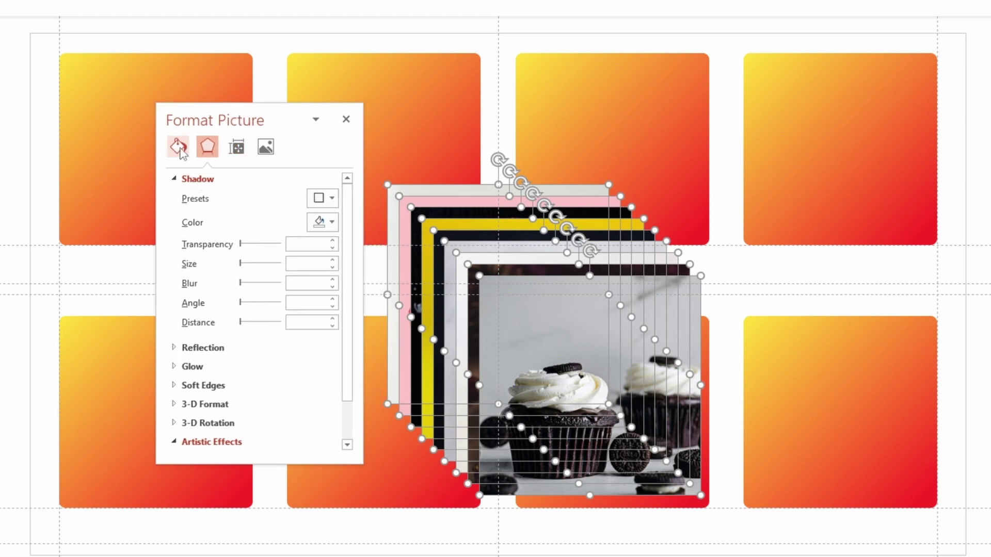
click(236, 147)
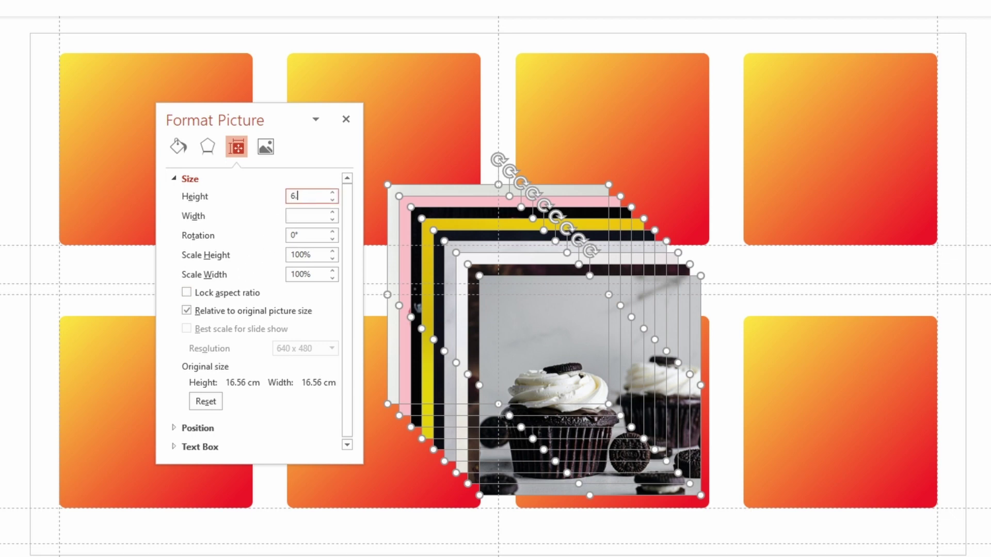
key(Tab)
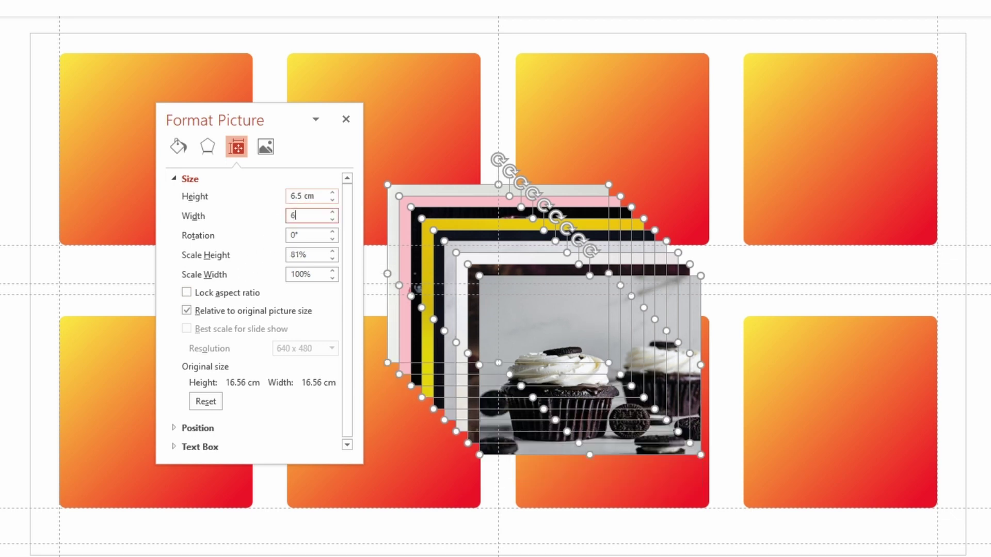
text(6.5)
key(Tab)
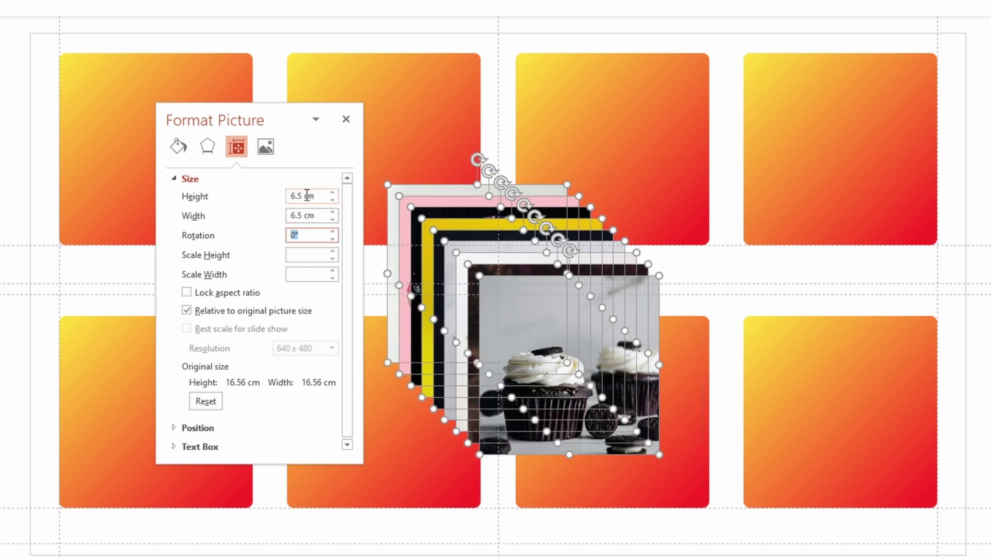
click(188, 293)
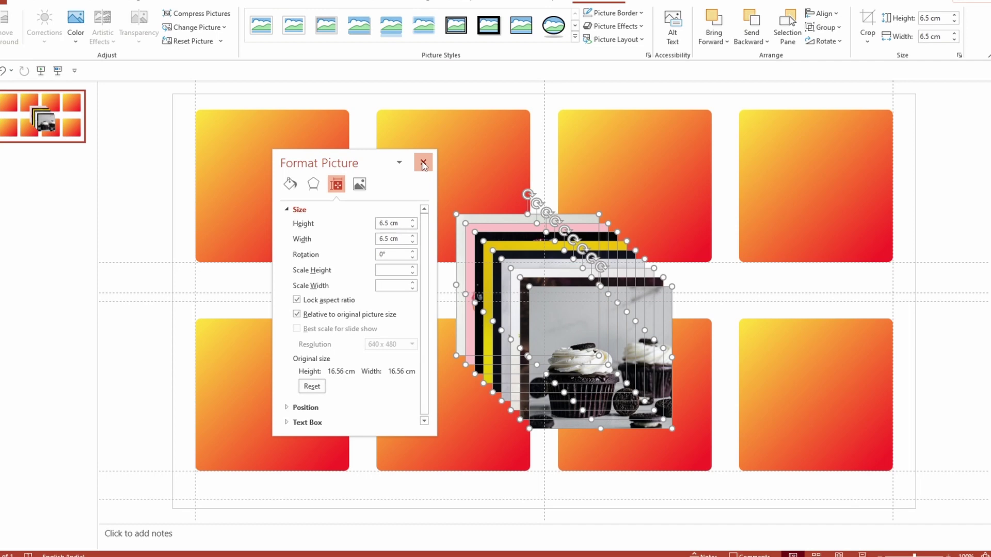
click(423, 164)
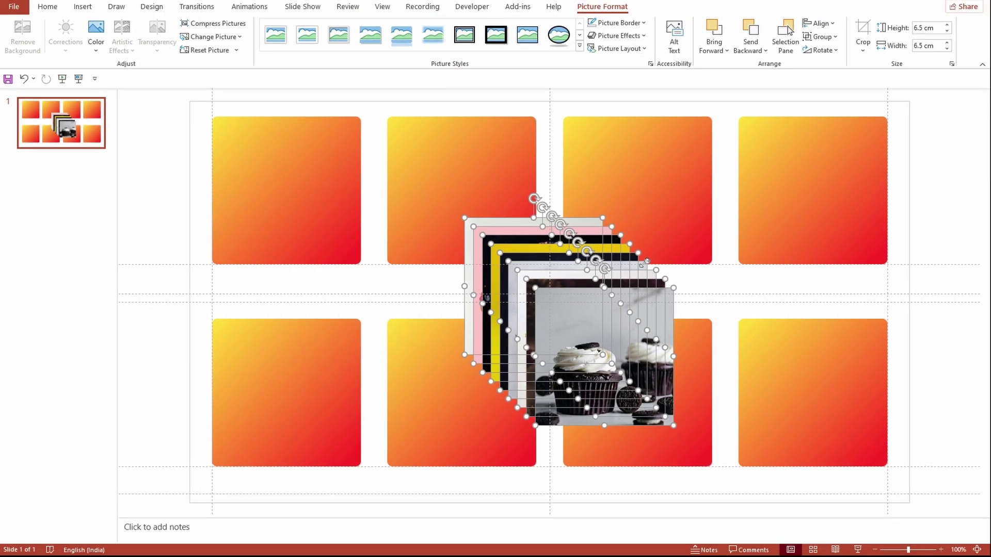
Crop the nine pictures to the Rounded Rectangle shape via Crop to Shape.
click(862, 54)
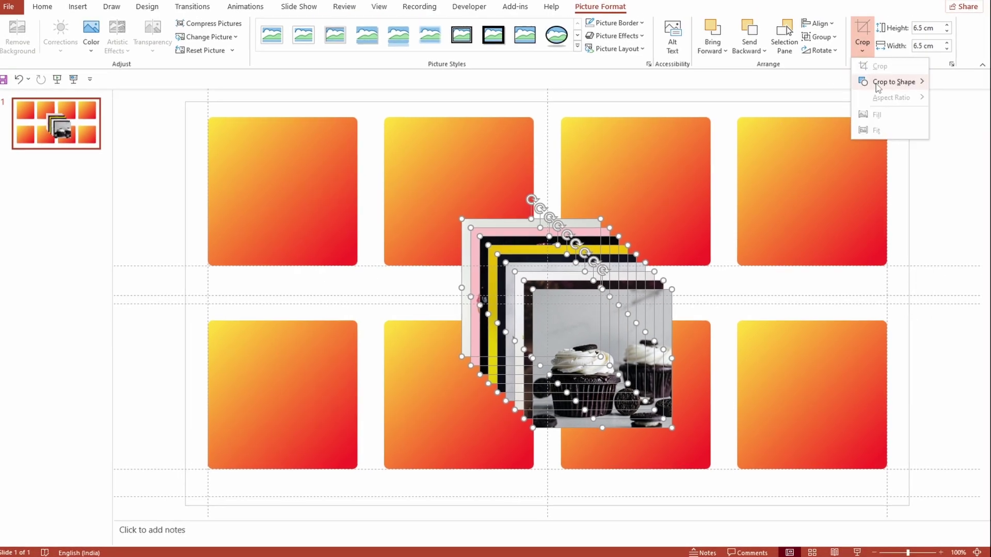
mouse_move(888, 81)
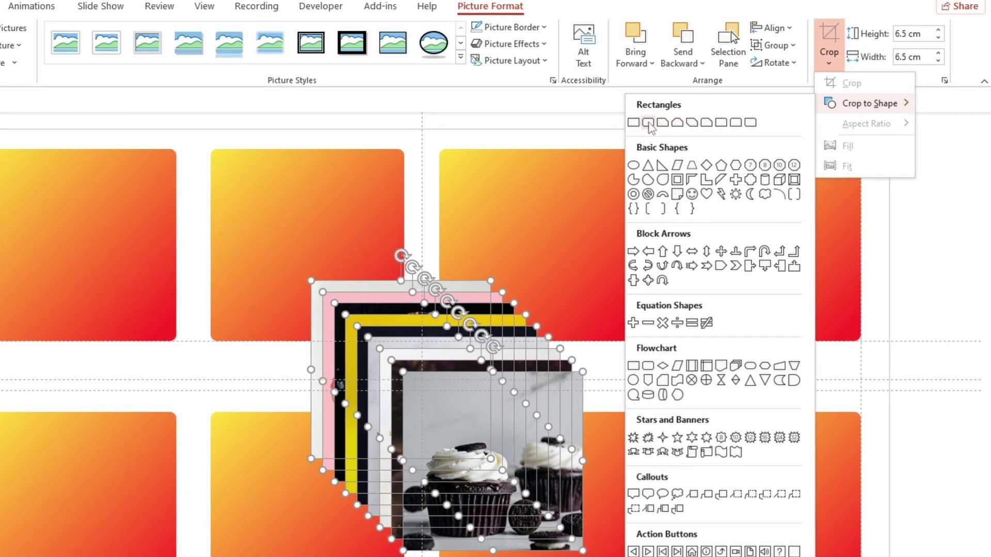
click(648, 123)
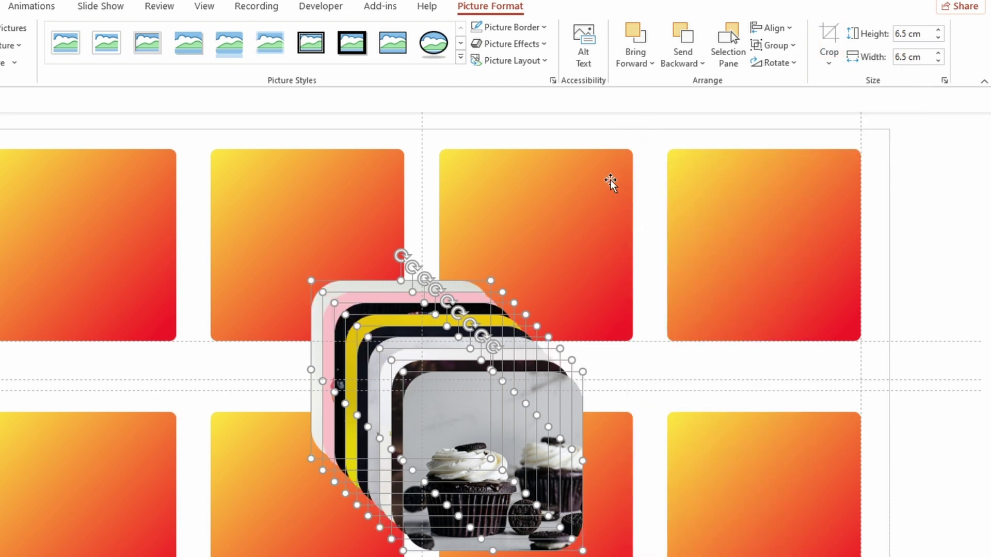
Separate the Oreo cupcake and popsicle pictures from the stack and place the strawberry cake bottom-left.
click(642, 361)
click(476, 430)
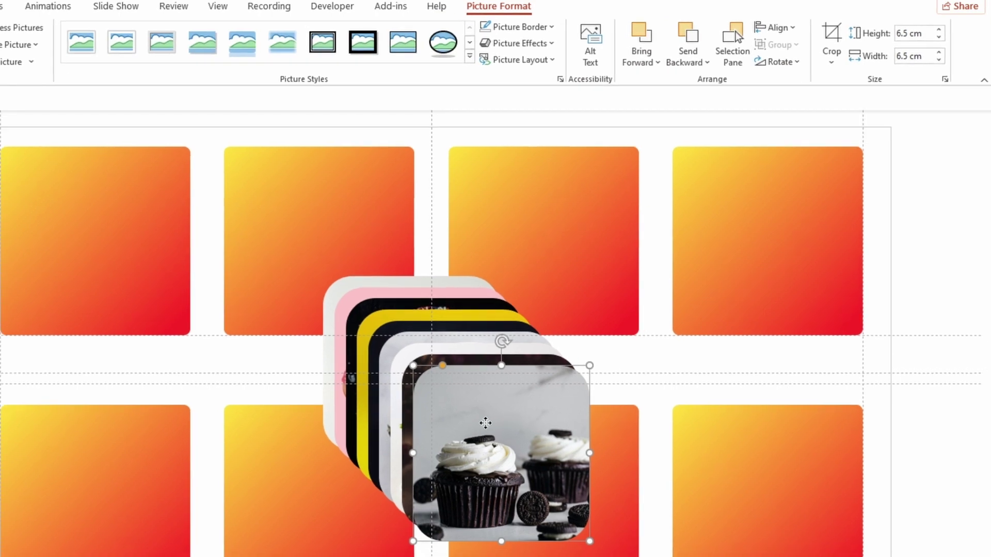
drag(486, 423, 662, 478)
drag(494, 431, 301, 534)
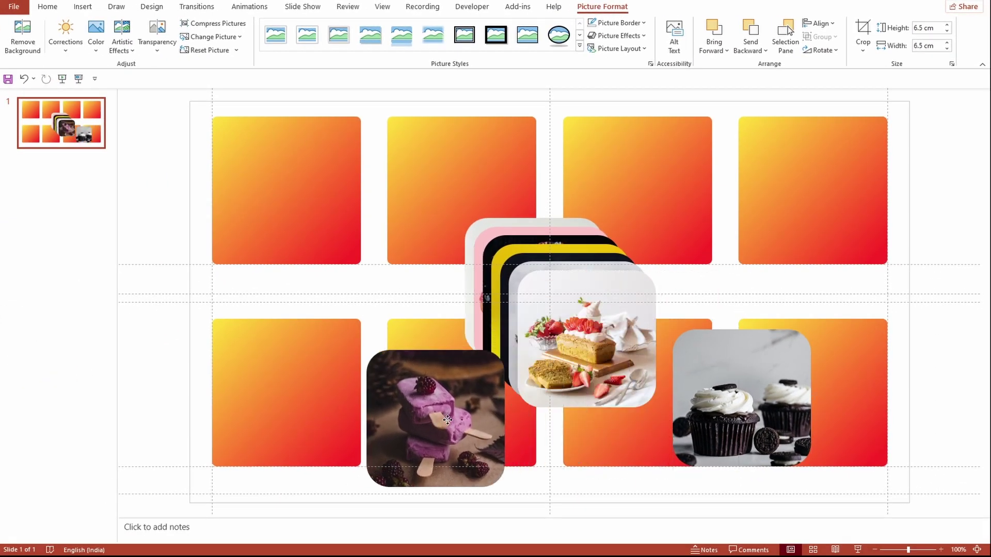
drag(610, 322, 303, 370)
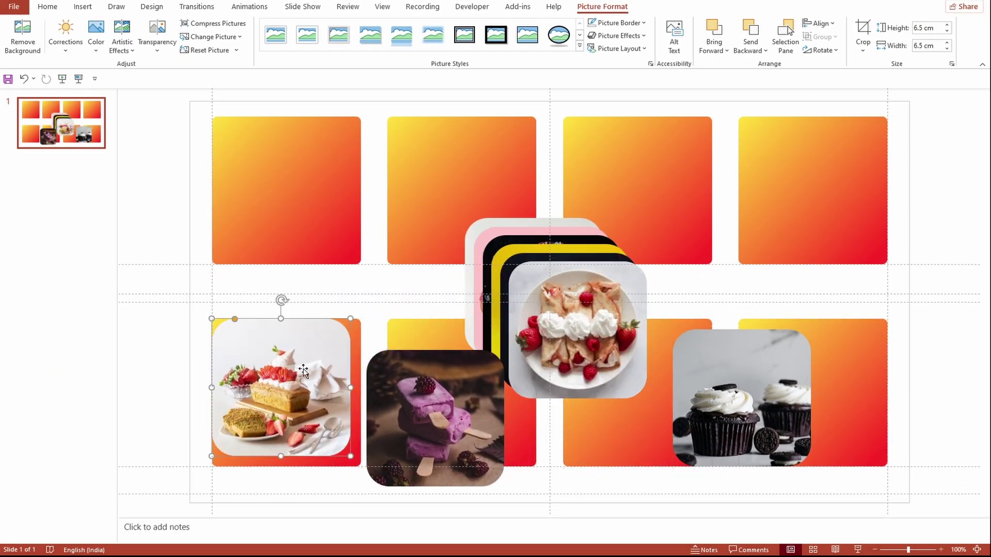
Place the crepes, dark cupcake, yellow cupcake, sprinkle donut and pink donut pictures on their squares.
drag(578, 330, 813, 207)
drag(606, 294, 509, 155)
drag(579, 314, 660, 173)
drag(550, 304, 283, 193)
drag(572, 307, 651, 411)
drag(772, 416, 840, 411)
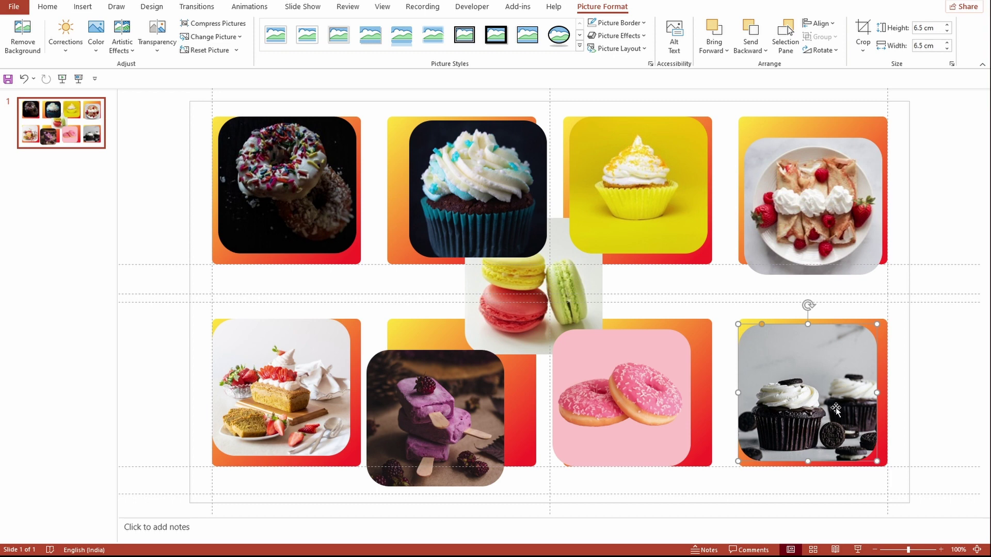
Delete the extra Oreo cupcake, put the macarons bottom-right, and select the donut with its square.
key(Delete)
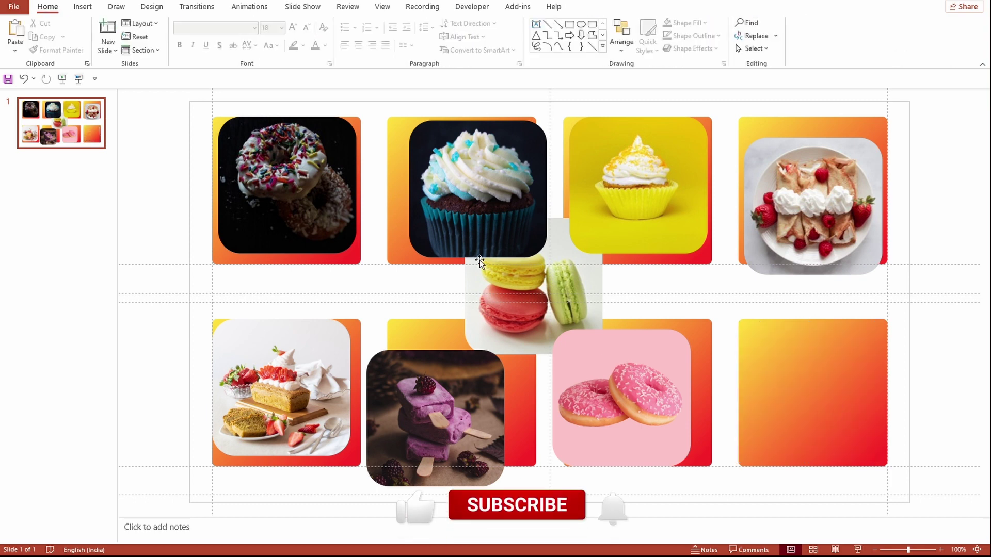
click(523, 283)
drag(522, 283, 801, 392)
click(273, 168)
drag(273, 169, 280, 165)
ctrl+click(280, 164)
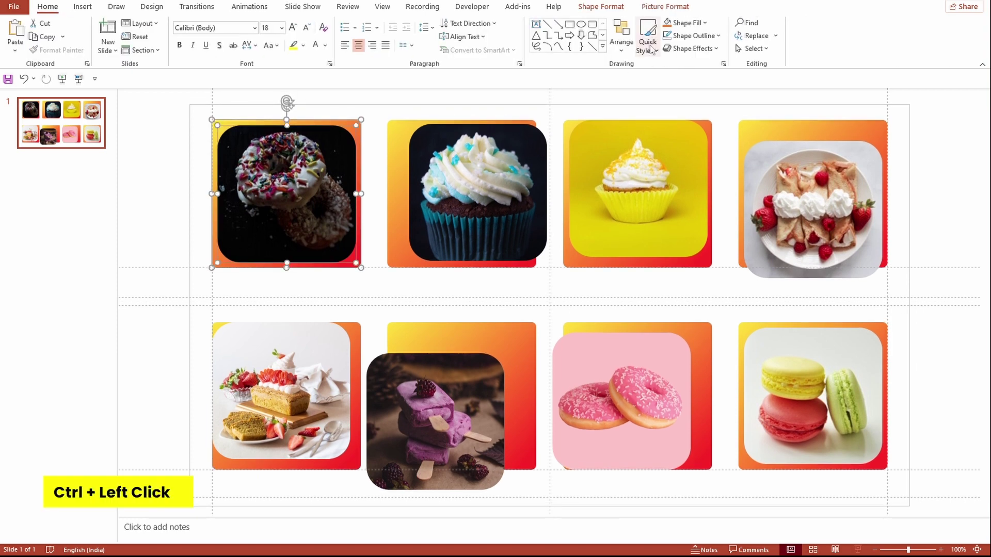
Center the donut picture on its square with Align Center and Align Middle, then undo the last alignment.
click(660, 6)
click(814, 25)
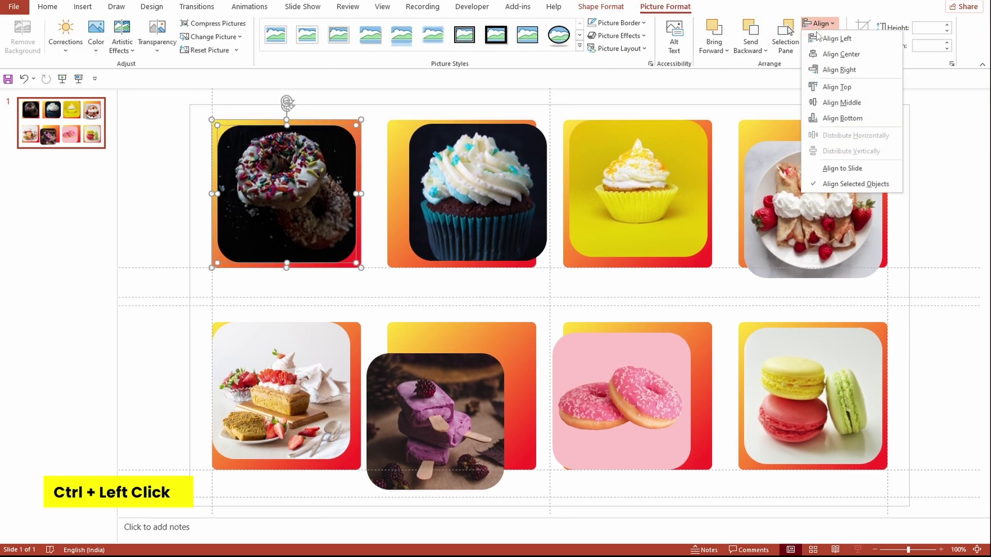
click(826, 52)
click(832, 25)
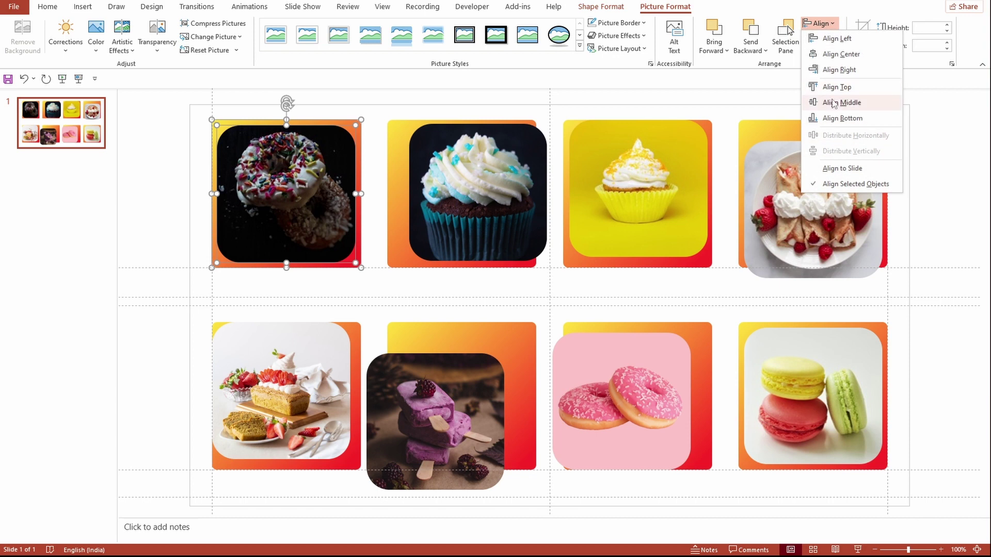
click(834, 103)
key(ctrl+z)
Drag the yellow cupcake, crepes, cake, popsicle and pink donut pictures to their squares' centres.
drag(446, 178, 465, 169)
drag(637, 166, 636, 173)
drag(810, 178, 810, 160)
drag(333, 388, 337, 393)
drag(428, 403, 455, 377)
drag(635, 409, 651, 403)
click(725, 398)
click(800, 395)
click(292, 173)
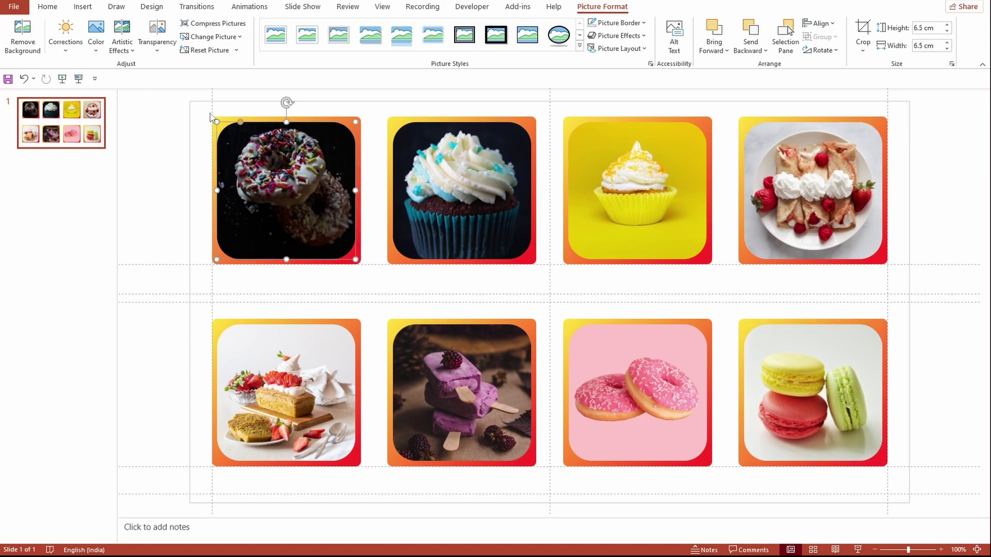
ctrl+scroll(210, 117, up, 10)
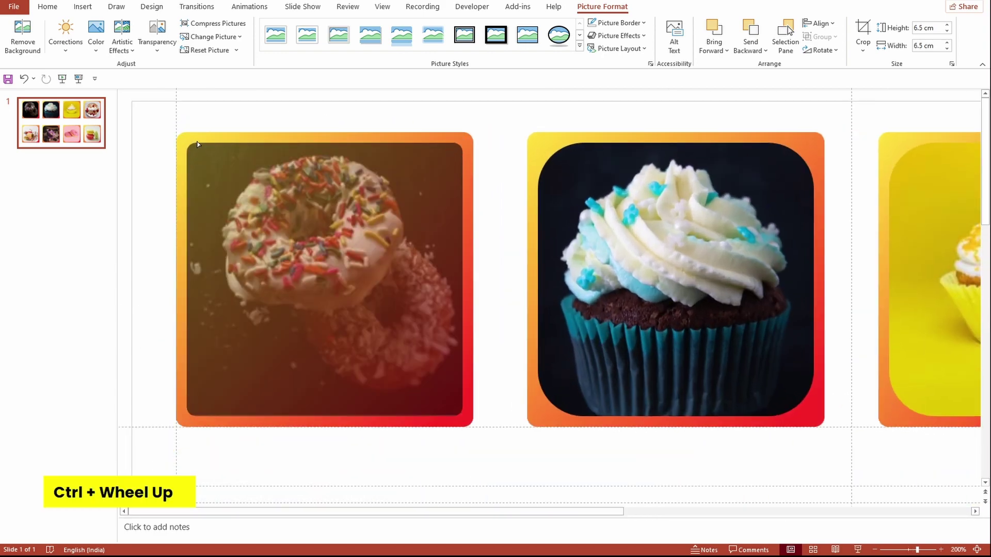